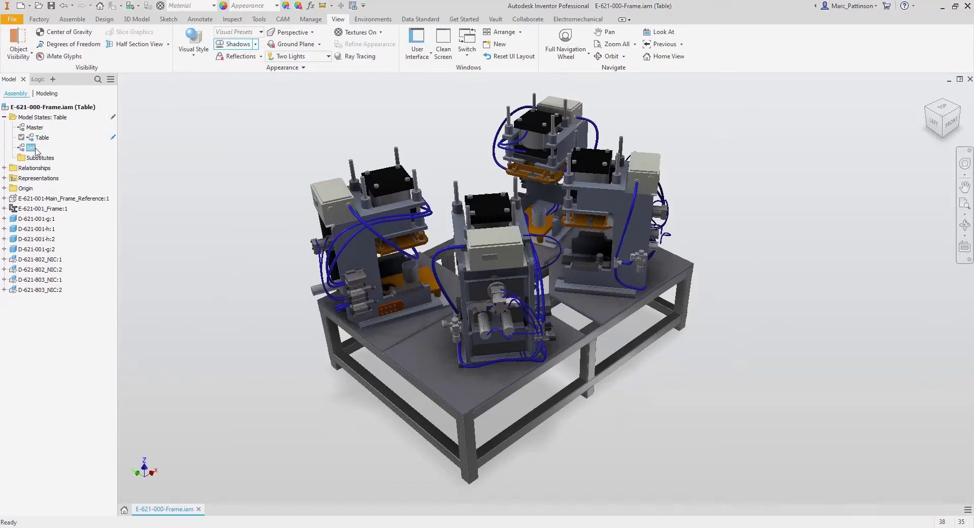
- Activate the Sim model state and enter the Autodesk Inventor Nastran environment
double_click(32, 148)
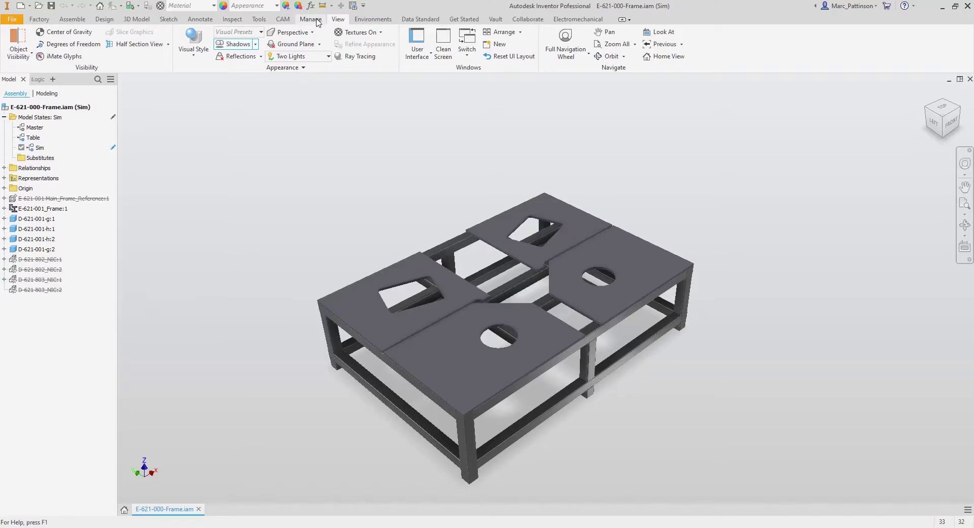
click(372, 19)
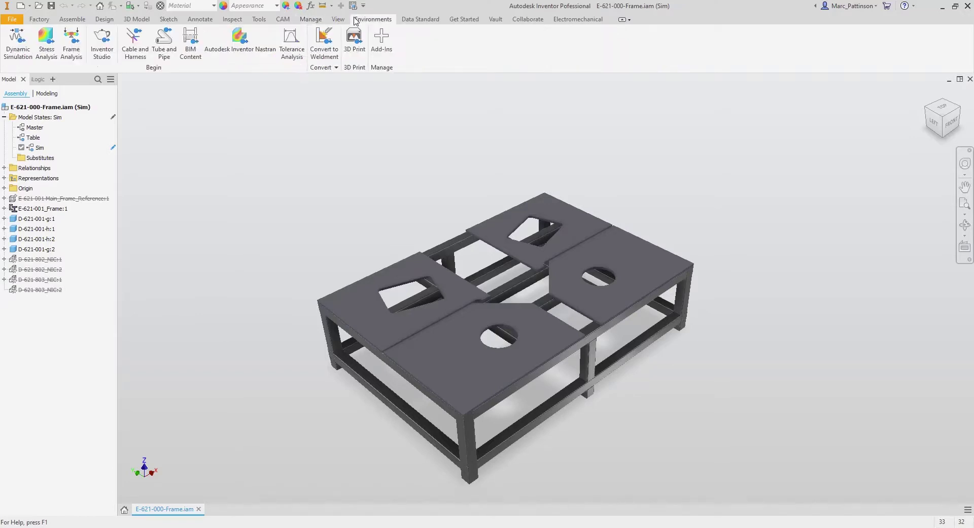
click(245, 51)
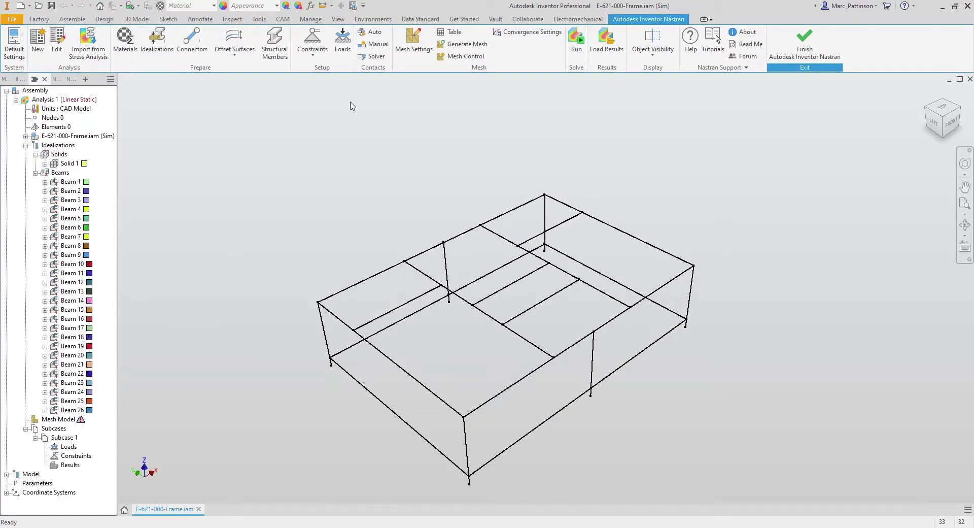
- Inspect the Beam 1 idealization and its Steel, Mild material, then start renaming it
click(71, 181)
click(70, 209)
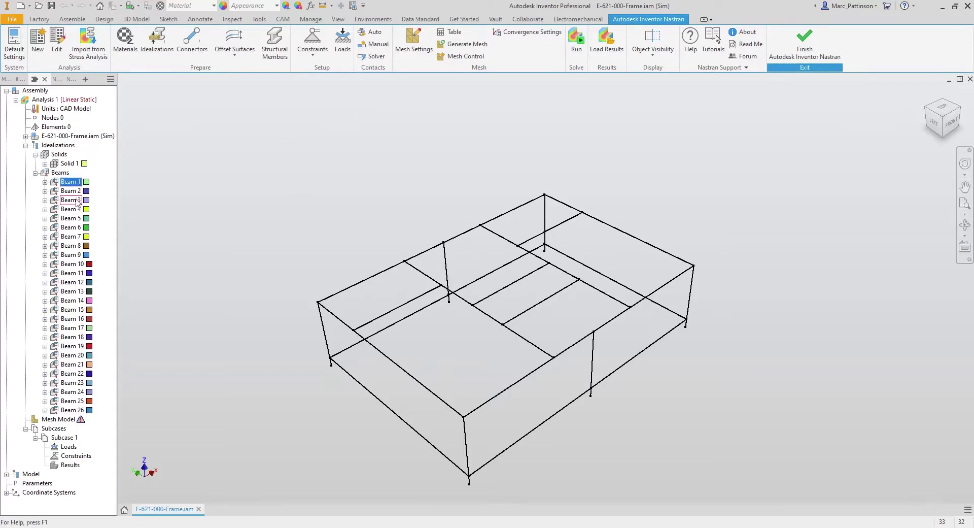
click(82, 191)
click(70, 182)
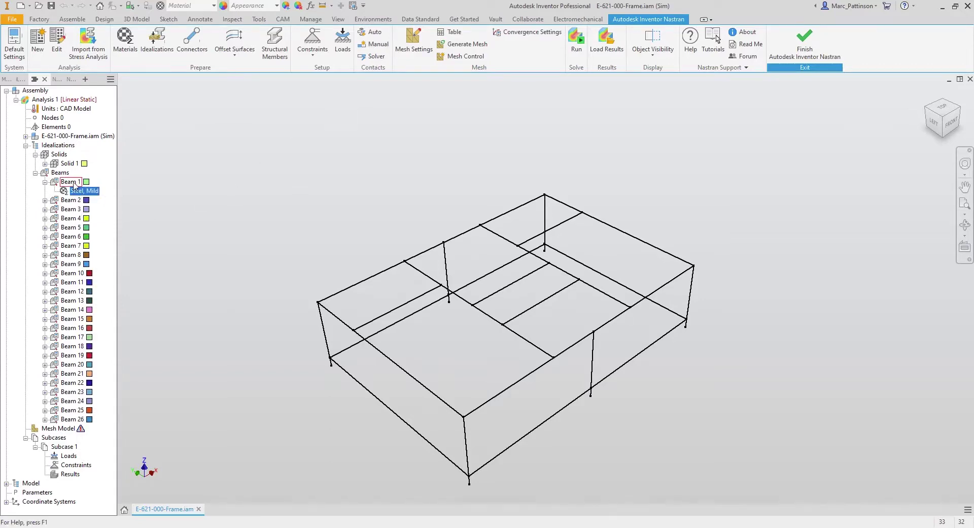
click(45, 182)
click(72, 182)
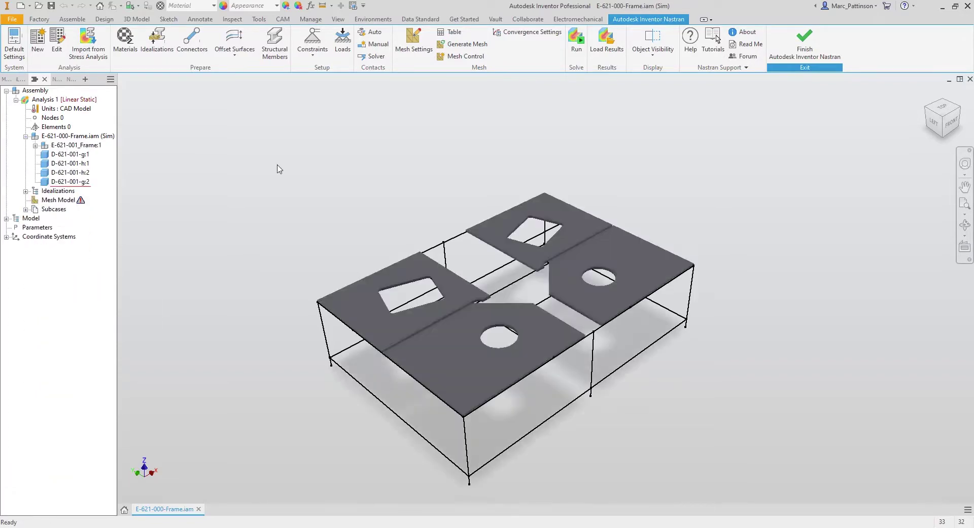
- Create a Force load of Fz = -5000 N on the top faces of all four plates
click(343, 37)
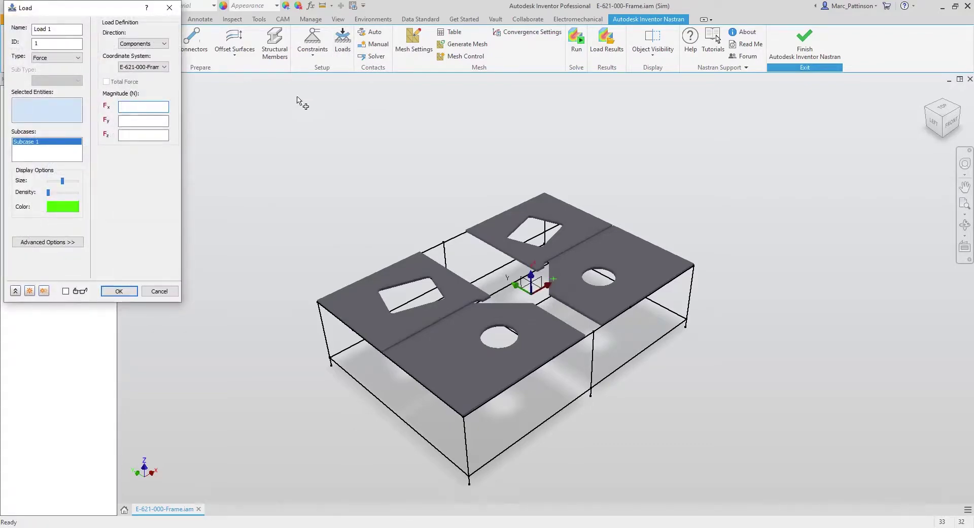
click(58, 59)
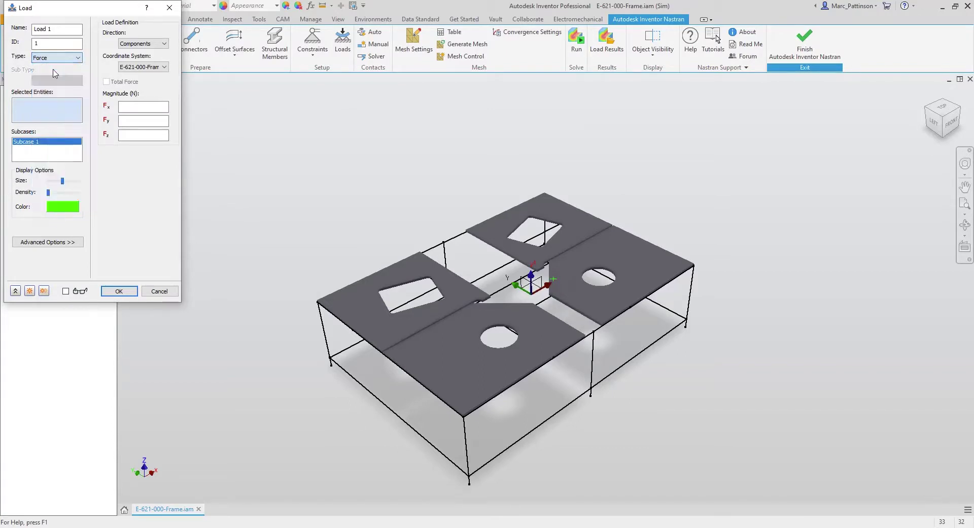
click(53, 67)
click(142, 134)
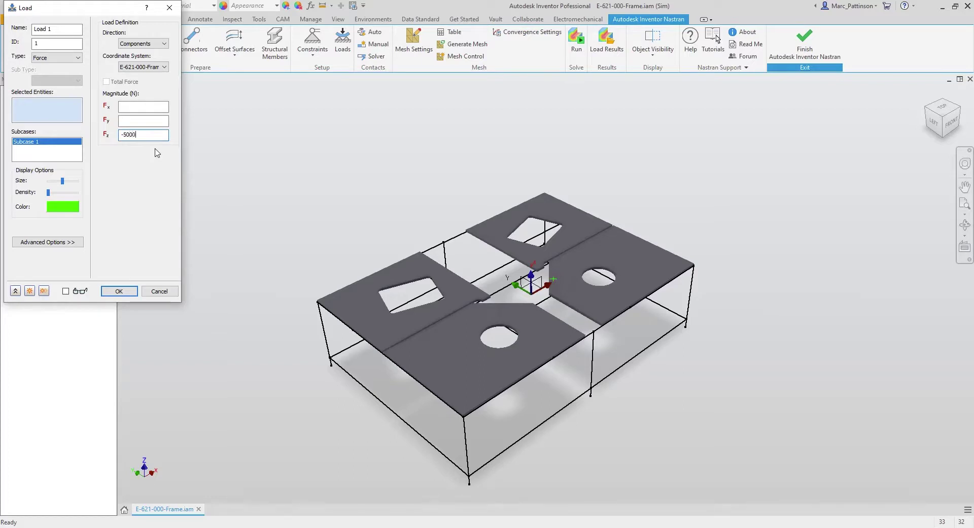
click(65, 291)
click(354, 299)
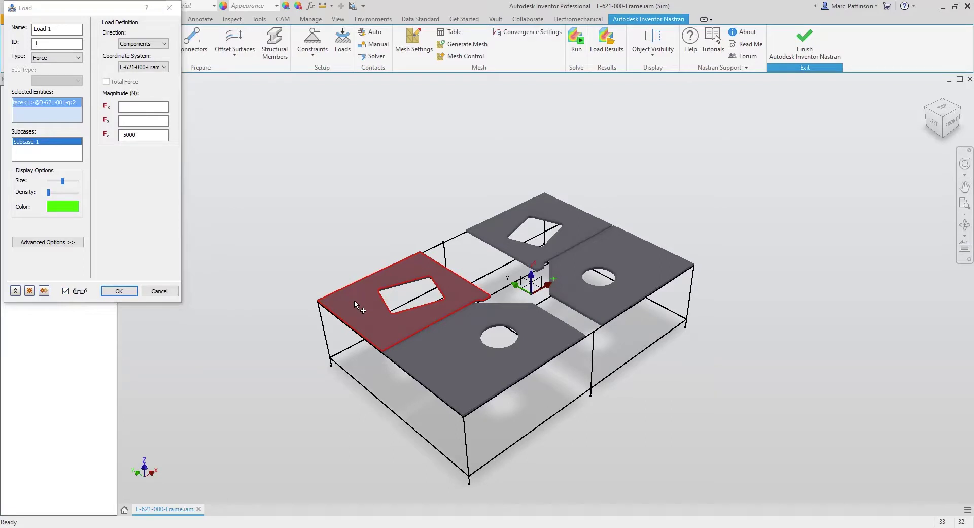
click(491, 223)
click(641, 274)
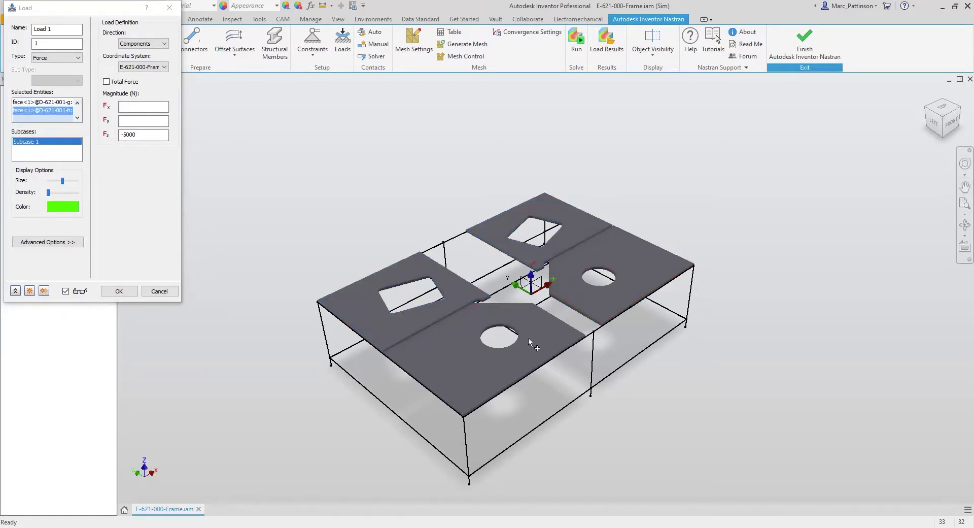
click(549, 334)
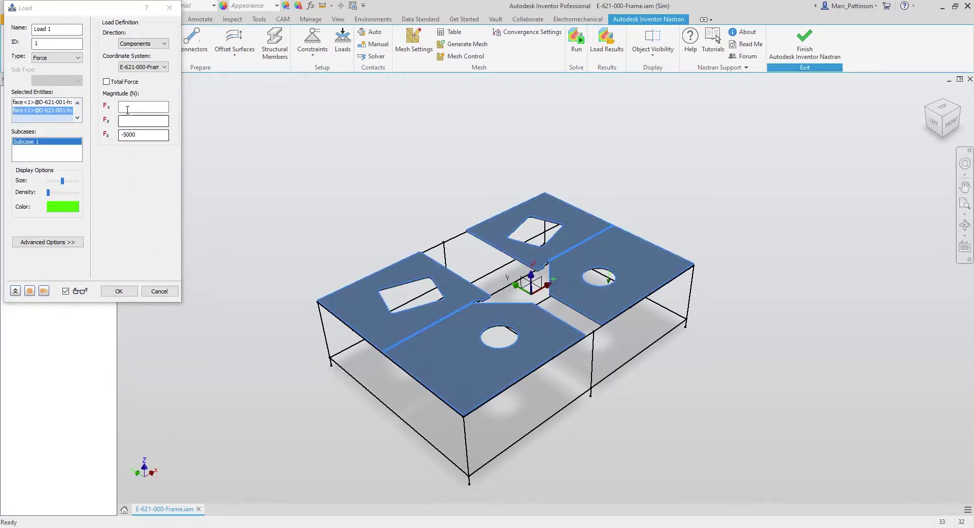
click(120, 290)
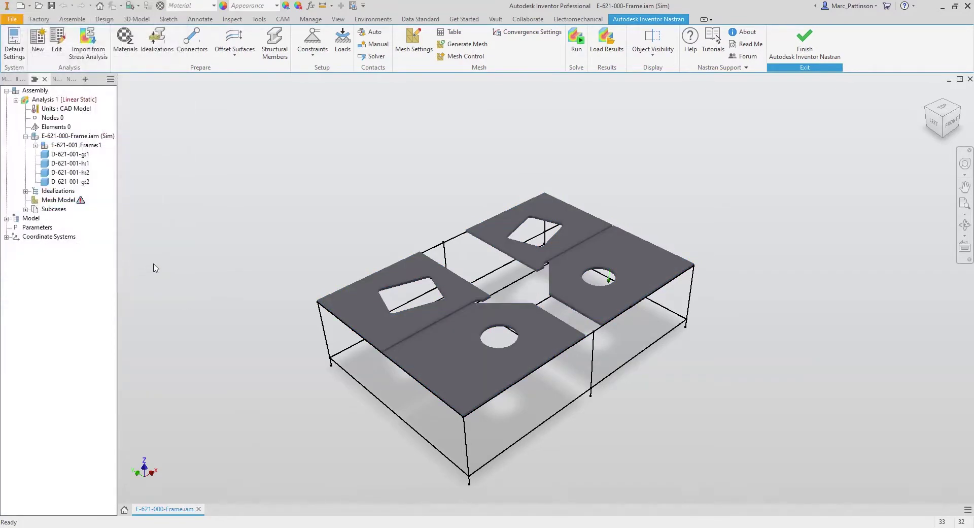
click(343, 40)
- Create Load 2 as Gravity with Fz = -9810 mm/s²
click(59, 59)
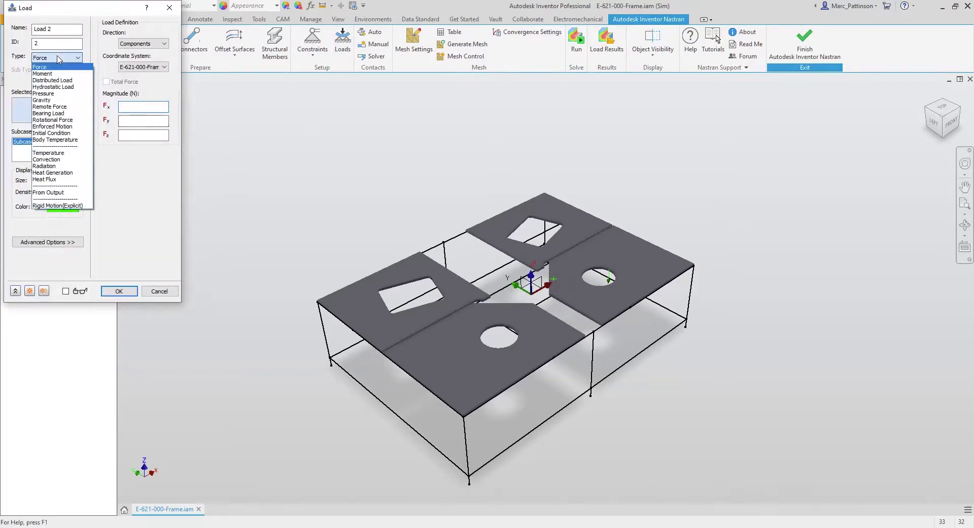
click(41, 100)
click(124, 136)
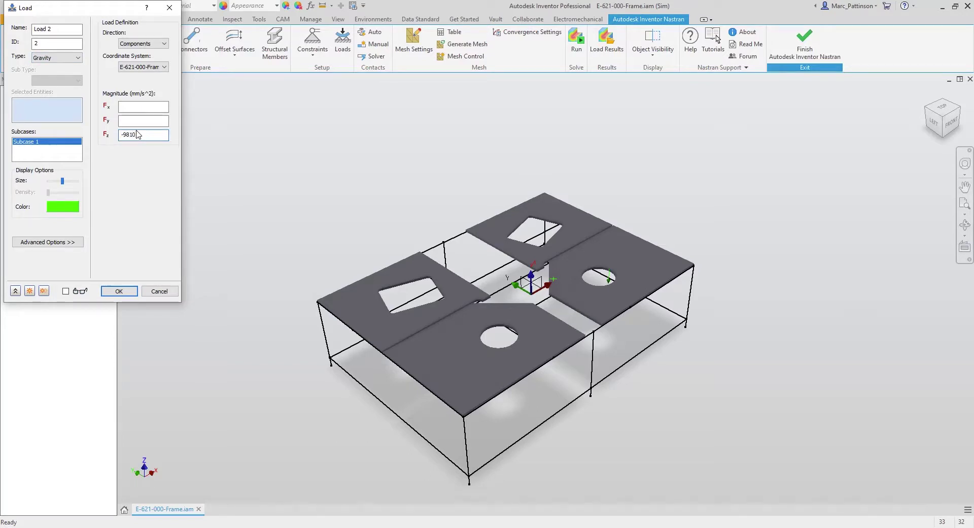
click(103, 293)
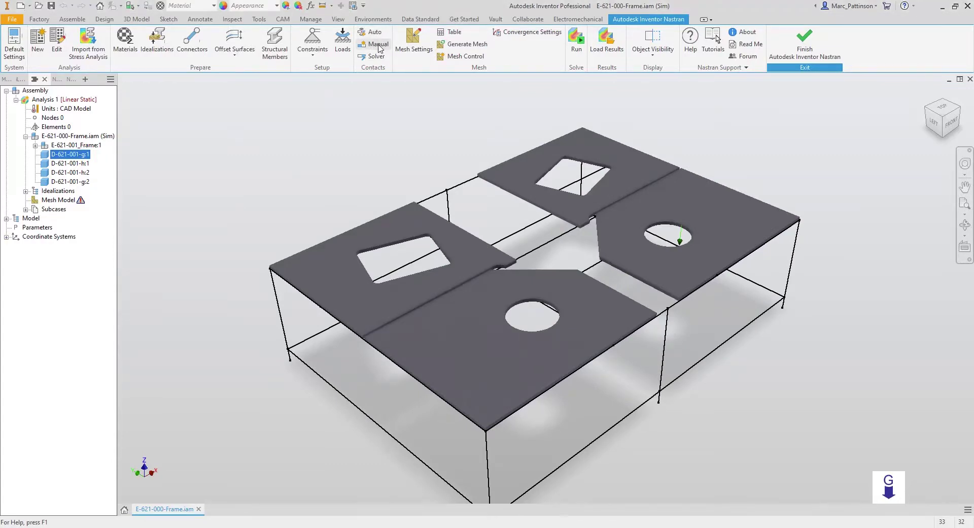
click(378, 47)
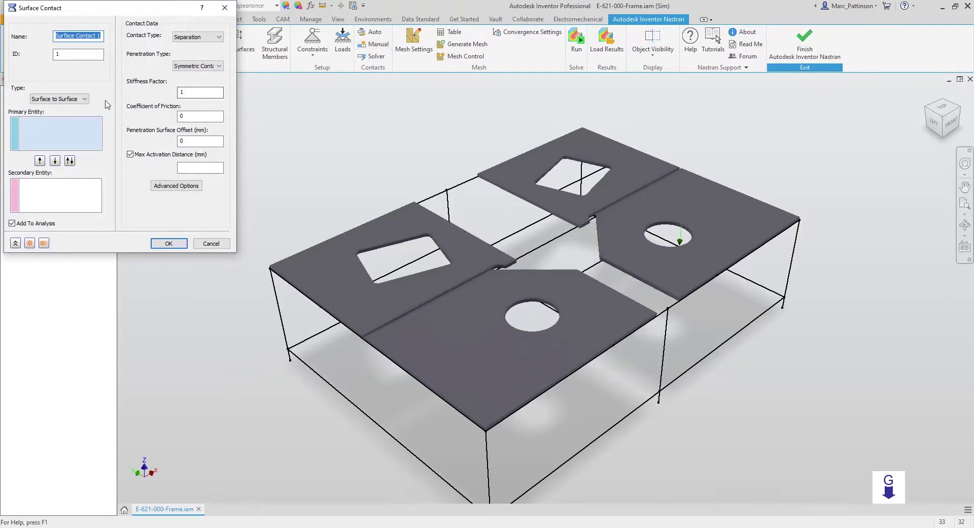
- Set the contact type to Edge to Surface and pick the four plate faces as primary
click(84, 98)
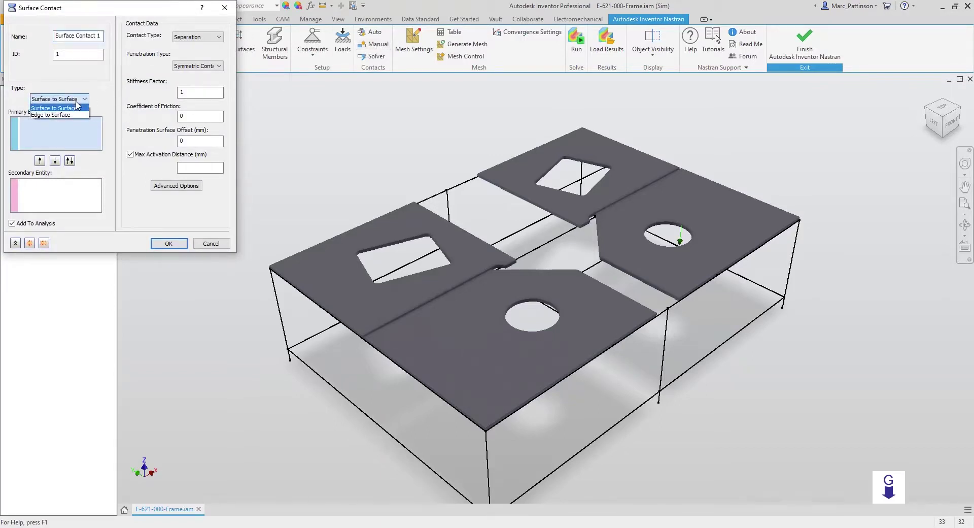
click(63, 116)
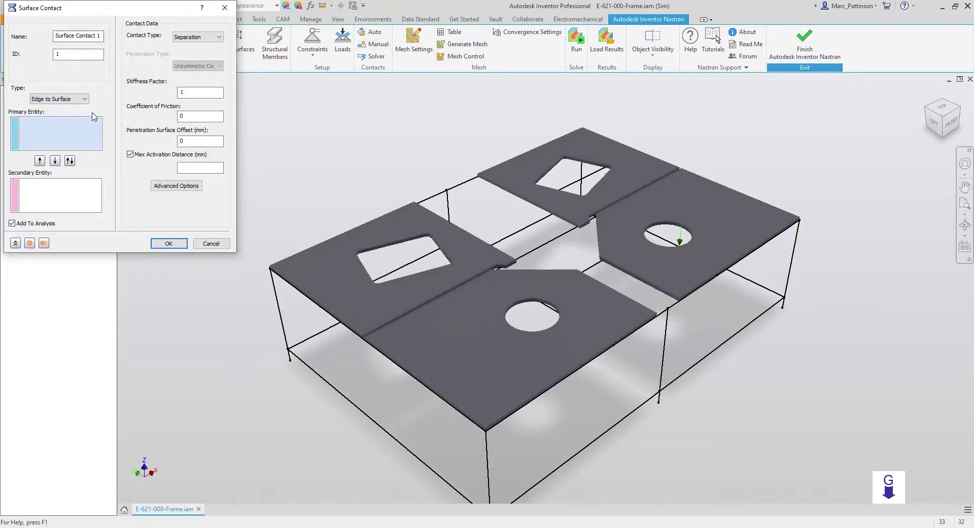
shift+middle_drag(284, 285, 269, 383)
click(342, 345)
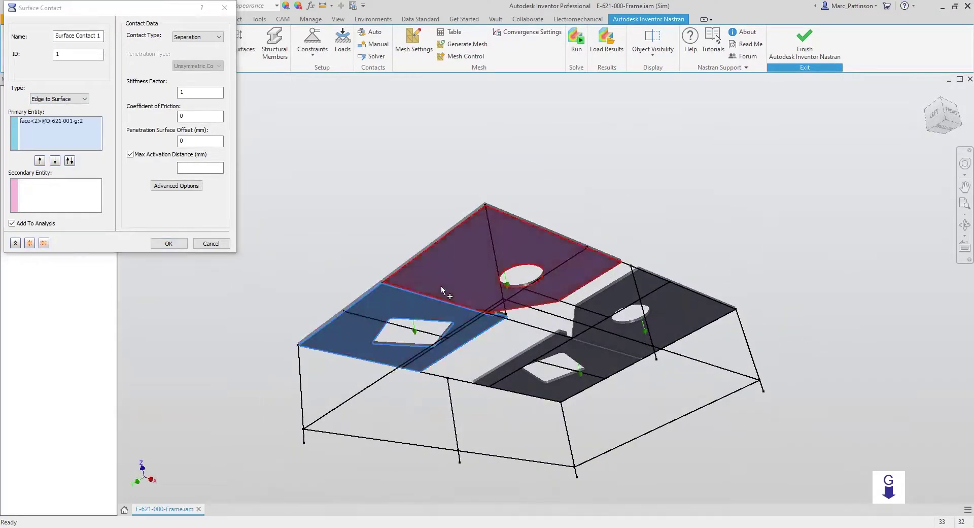
click(441, 285)
click(697, 315)
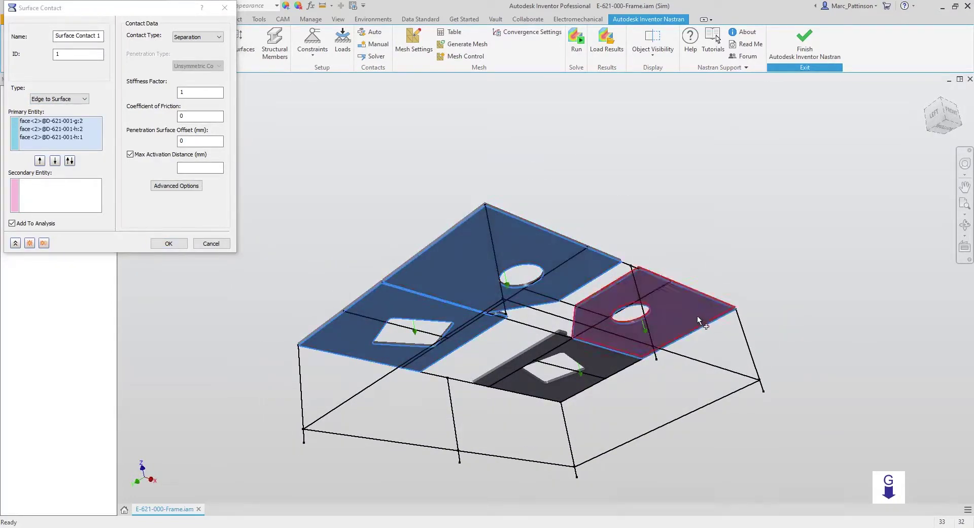
click(583, 397)
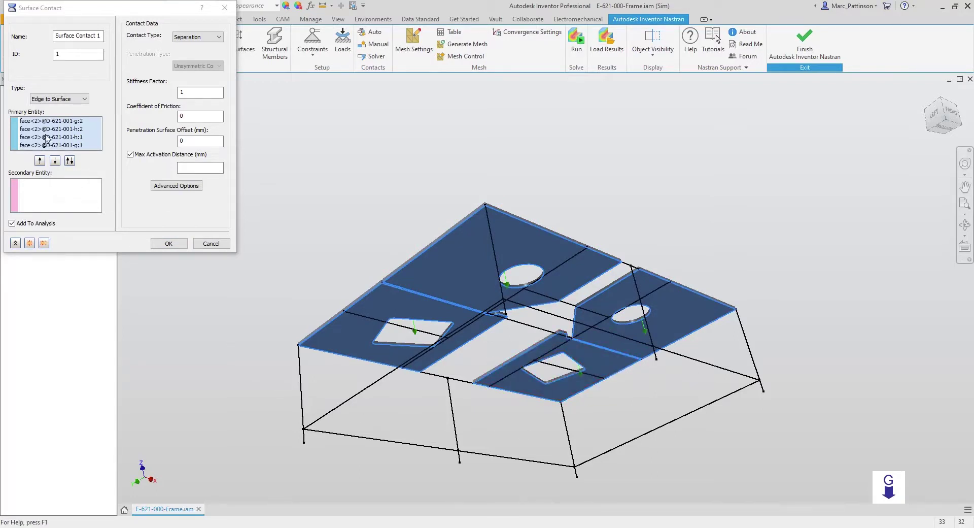
- Select the upper frame edges as secondary contact entities
click(41, 201)
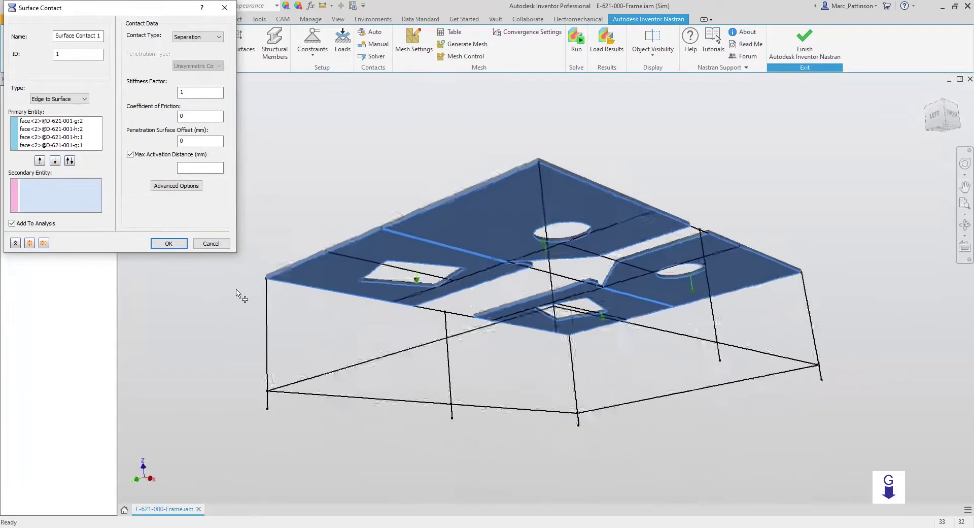
shift+middle_drag(236, 294, 295, 228)
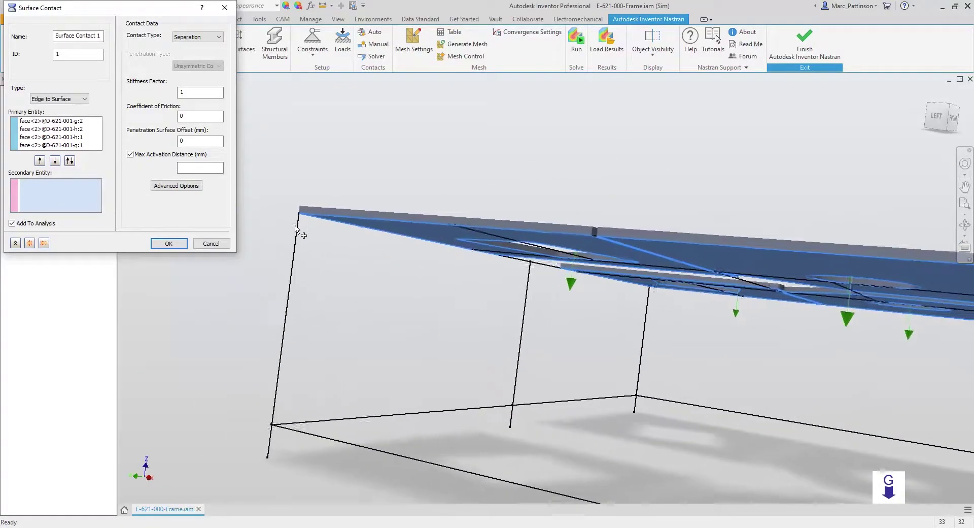
click(297, 226)
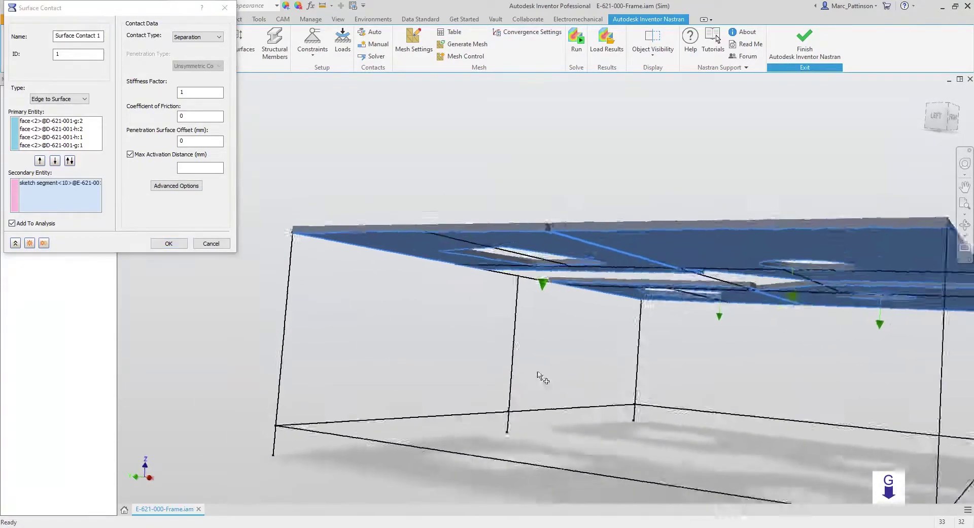
mouse_move(539, 375)
shift+middle_down()
mouse_move(668, 372)
mouse_move(700, 348)
mouse_move(741, 340)
mouse_move(772, 309)
mouse_move(730, 221)
mouse_move(775, 258)
mouse_move(668, 342)
mouse_move(624, 335)
mouse_move(477, 246)
mouse_move(468, 227)
mouse_move(444, 248)
shift+middle_up()
click(777, 255)
click(467, 228)
click(443, 249)
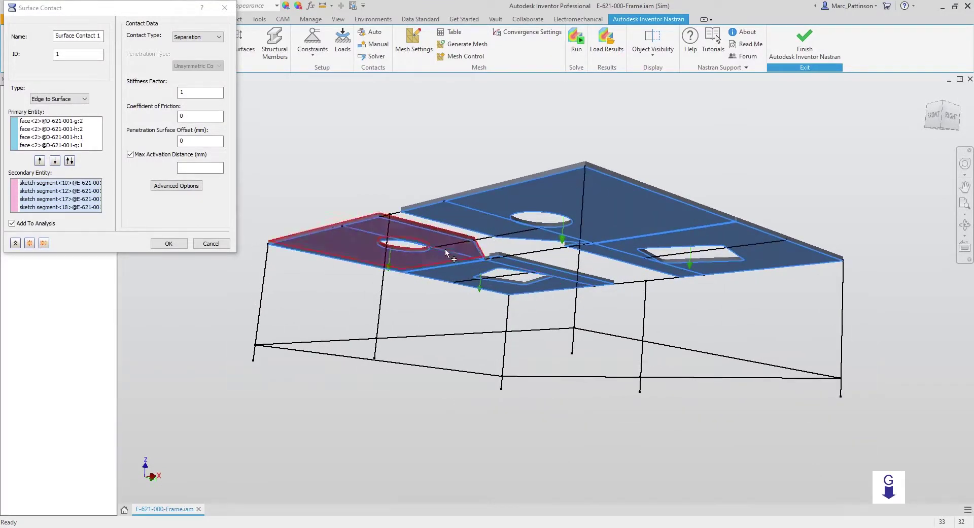
click(494, 246)
click(519, 256)
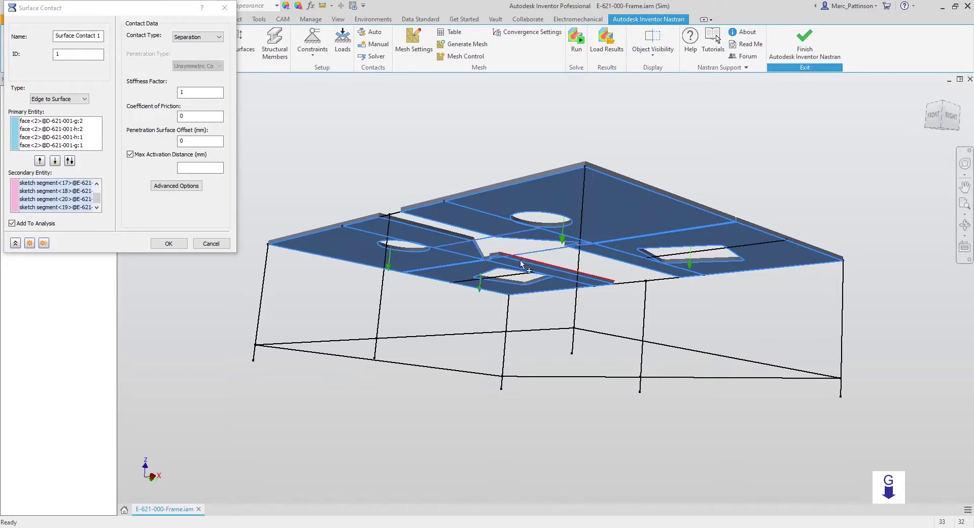
click(521, 261)
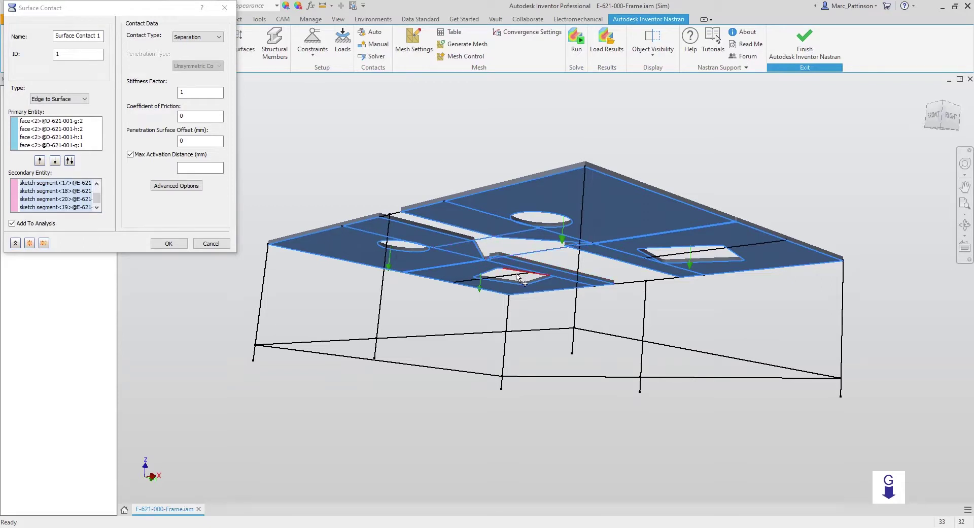
click(655, 283)
click(397, 217)
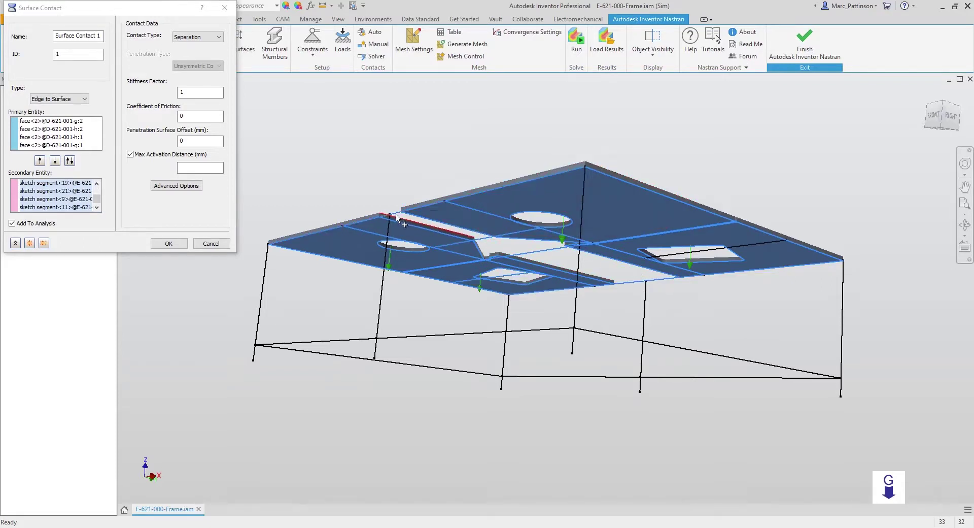
- Add the lower and upright frame edges as secondary, then select the maximum activation distance
drag(924, 359, 173, 451)
click(533, 330)
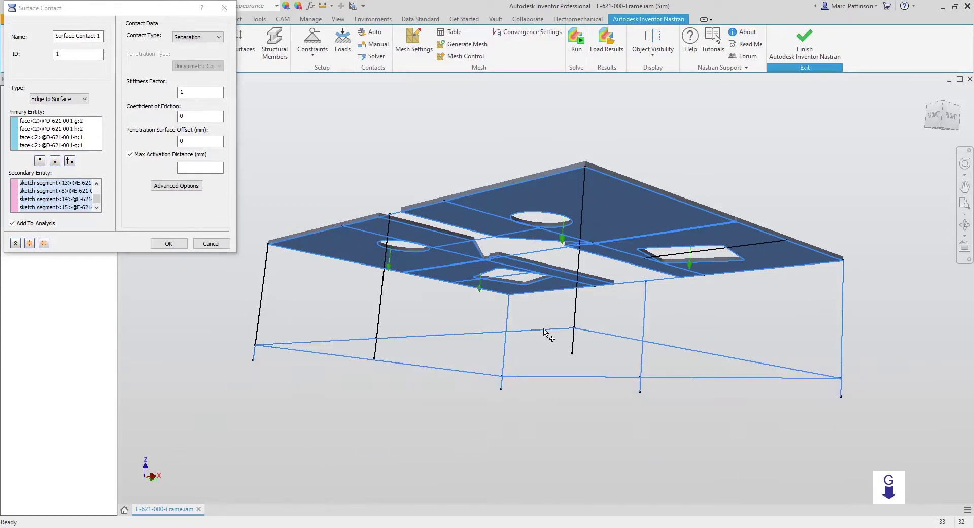
click(574, 322)
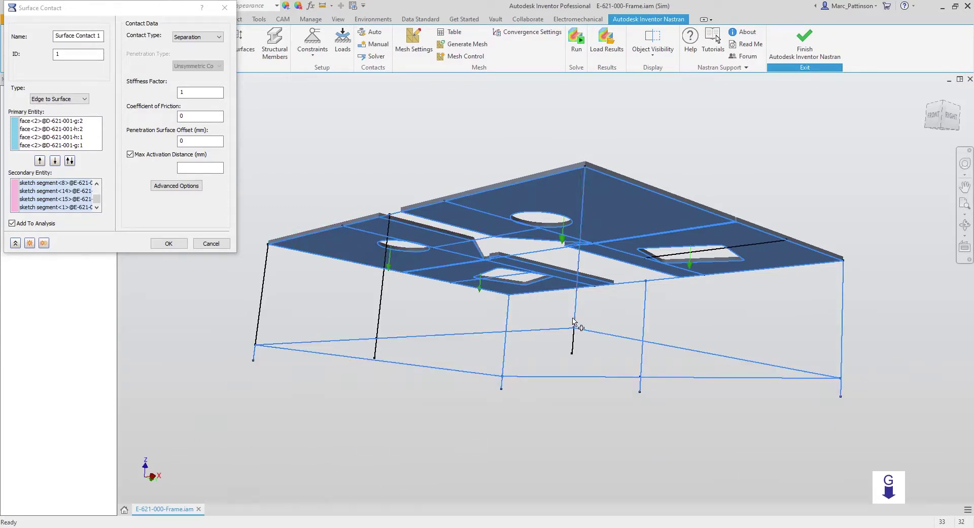
click(379, 318)
click(259, 315)
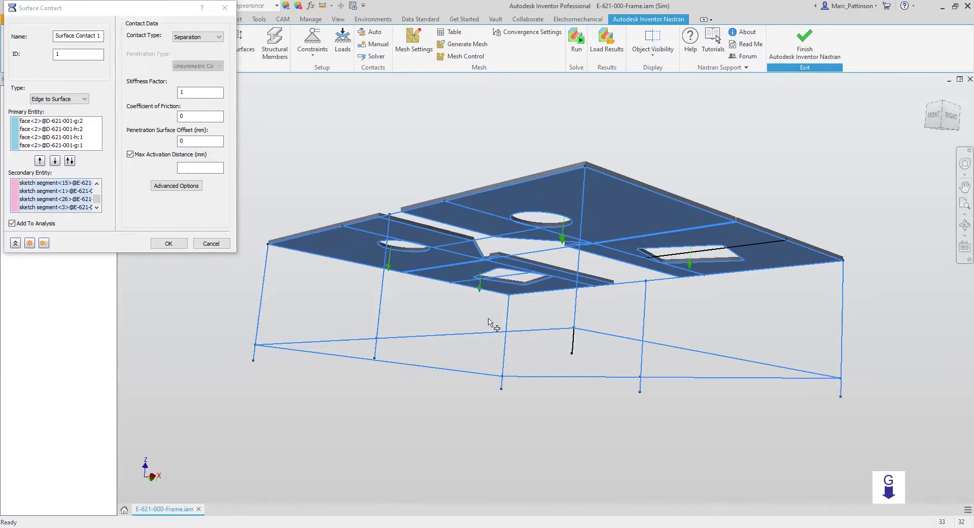
click(573, 346)
shift+middle_drag(660, 384, 385, 284)
click(465, 220)
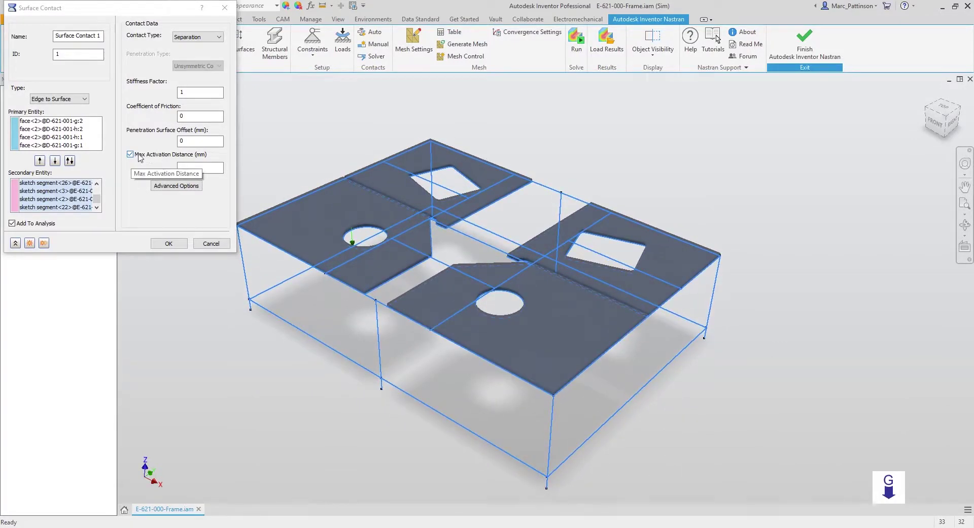
click(183, 168)
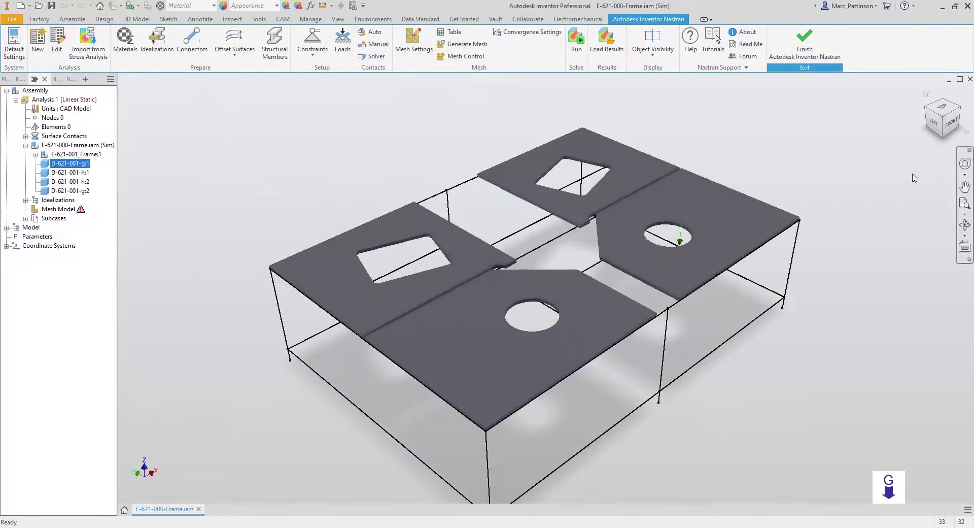
click(949, 122)
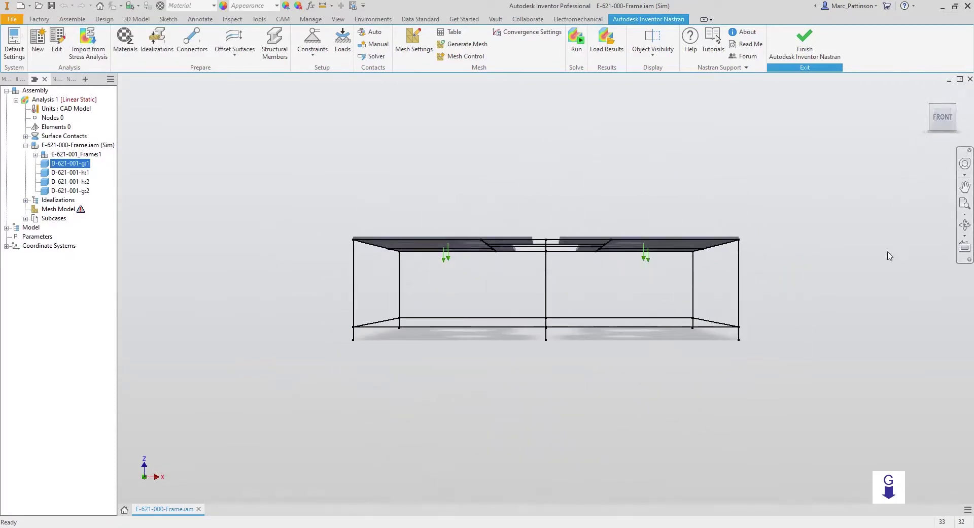
- Start a constraint and pick the bottom points of all the frame's legs
click(312, 44)
click(399, 342)
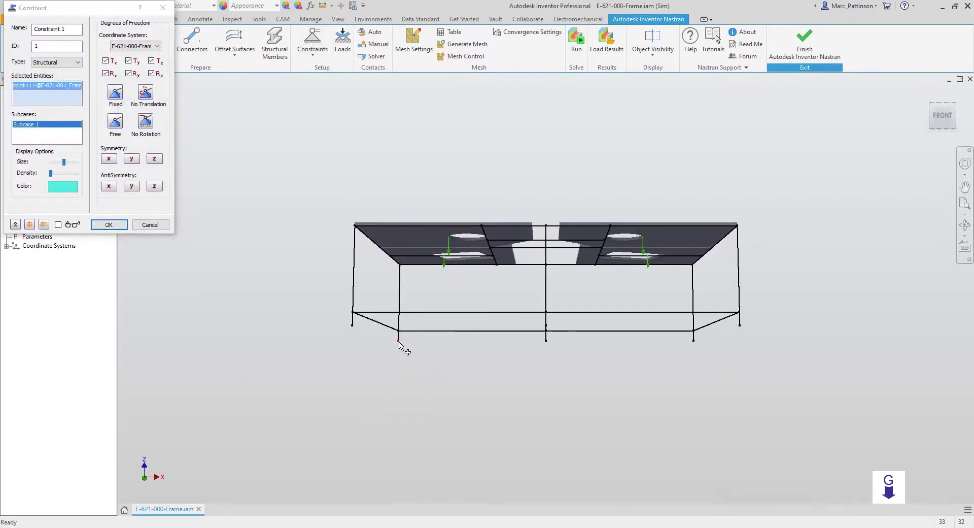
click(353, 325)
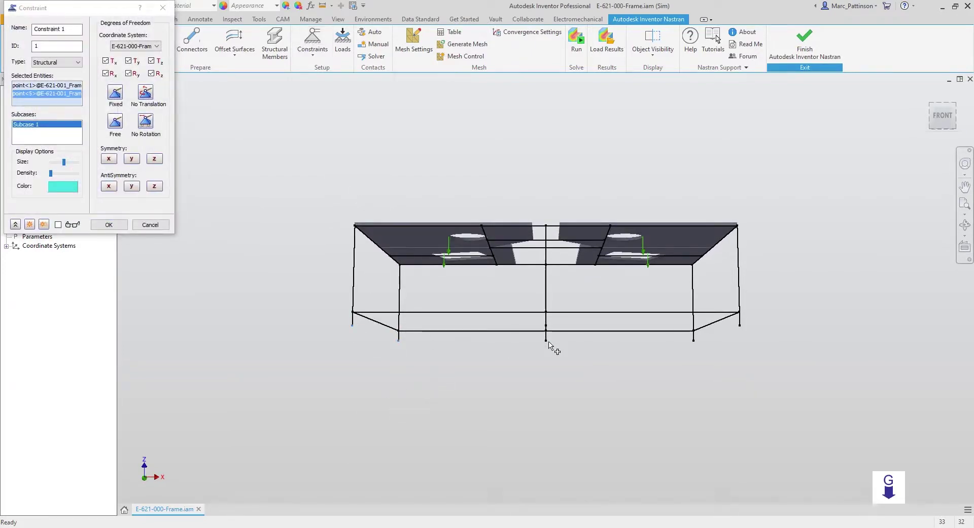
click(549, 341)
click(548, 327)
shift+middle_drag(570, 332, 575, 346)
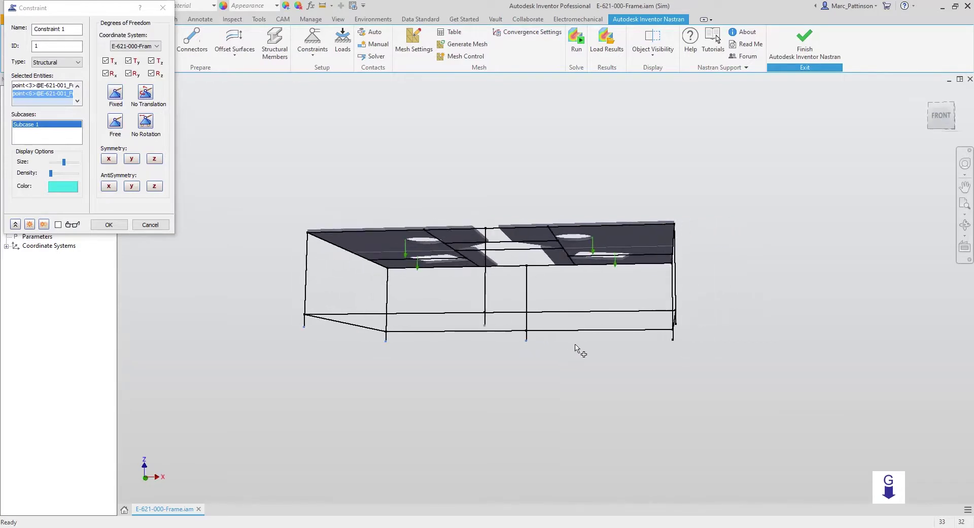
click(674, 339)
shift+middle_drag(674, 342, 403, 337)
click(704, 352)
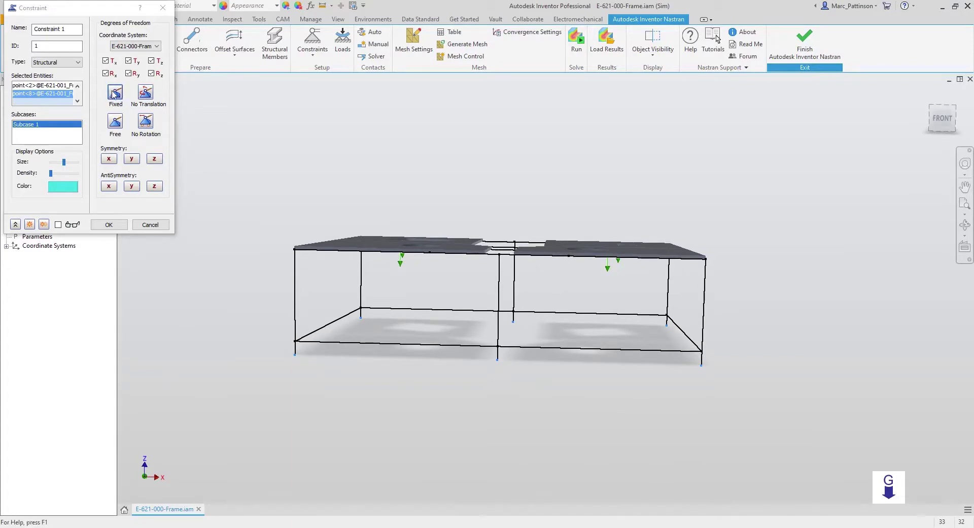
- Fix all six degrees of freedom (Tx, Ty, Tz, Rx, Ry, Rz) and preview the constraint
click(145, 93)
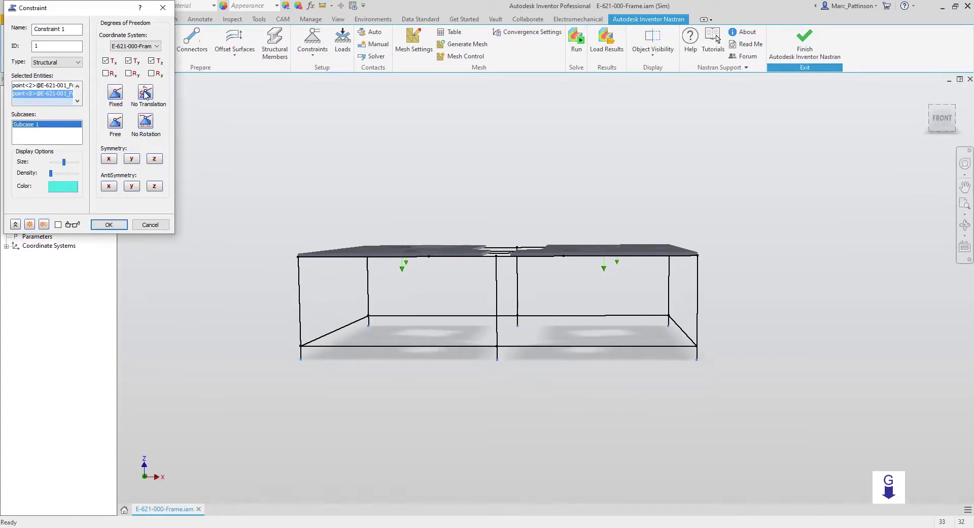
click(115, 121)
click(144, 95)
click(59, 226)
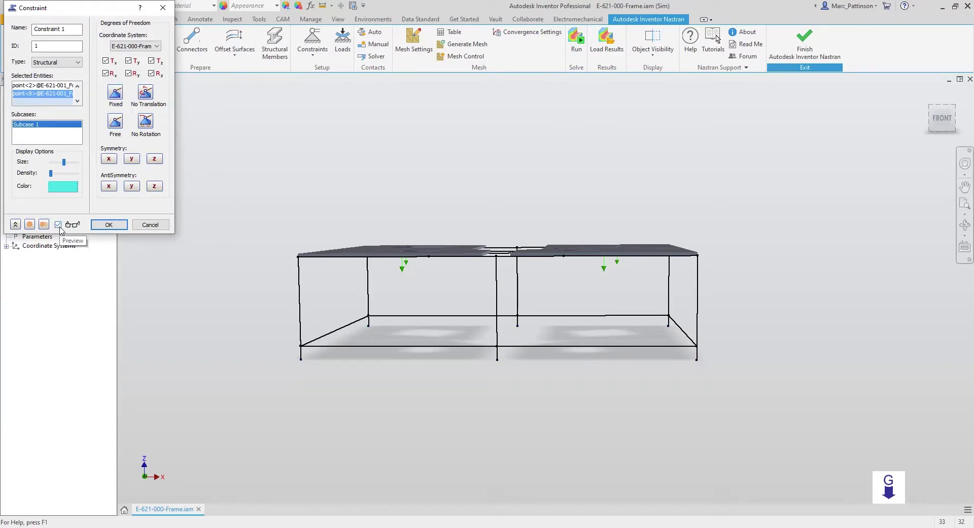
- Confirm the leg constraint and return the model to the isometric home view
click(106, 224)
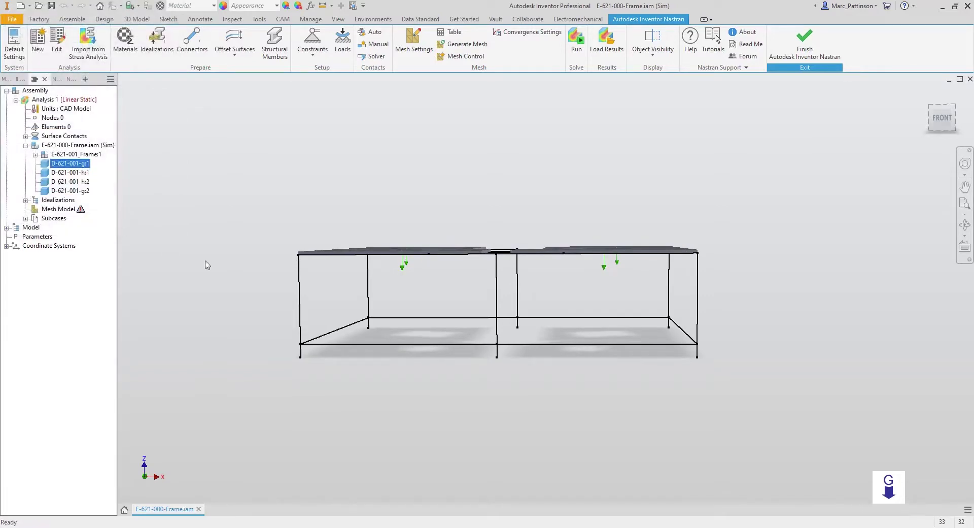
key(F6)
click(928, 94)
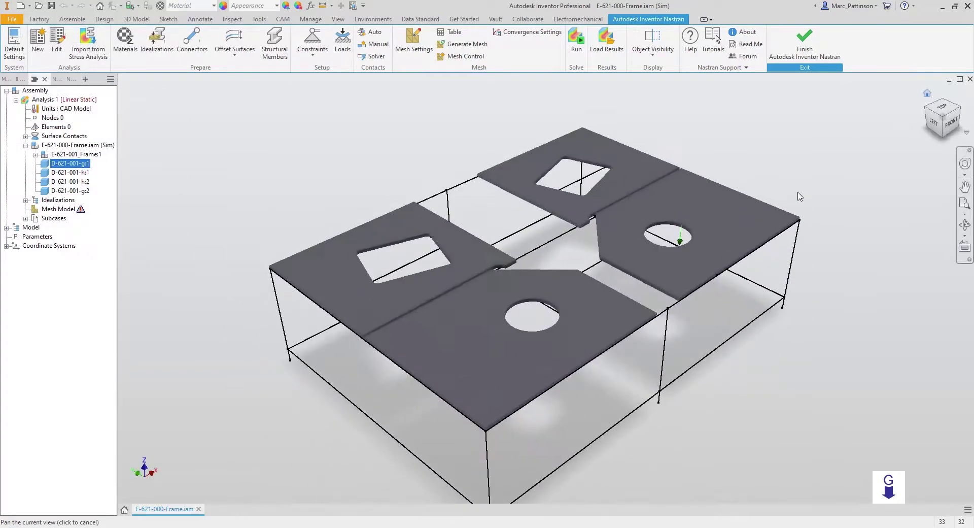
- Generate a mesh with 30 mm element size and Parabolic element order
click(414, 56)
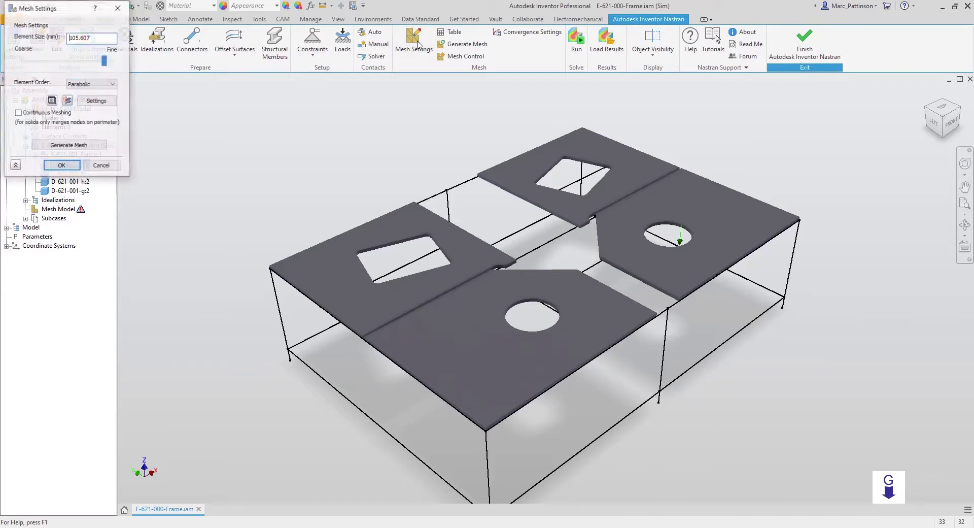
drag(96, 37, 58, 34)
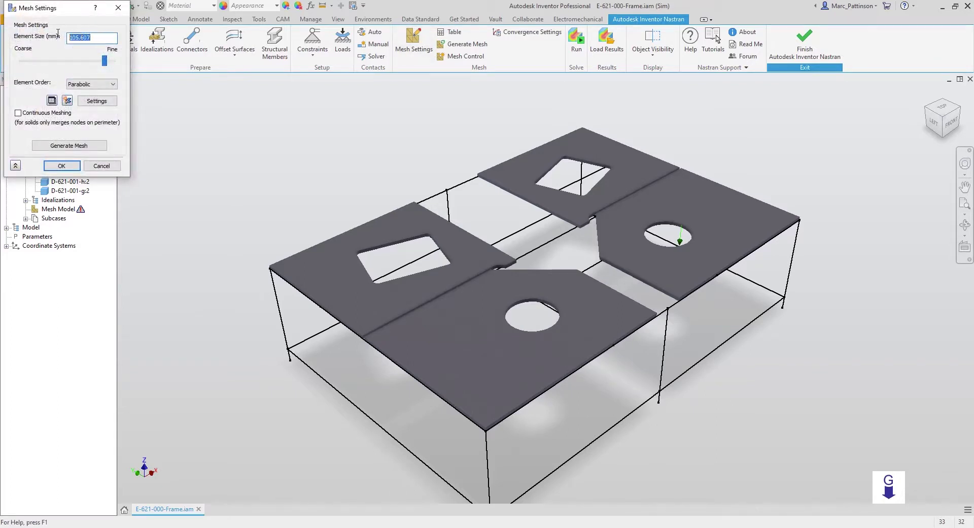
text(30)
click(95, 85)
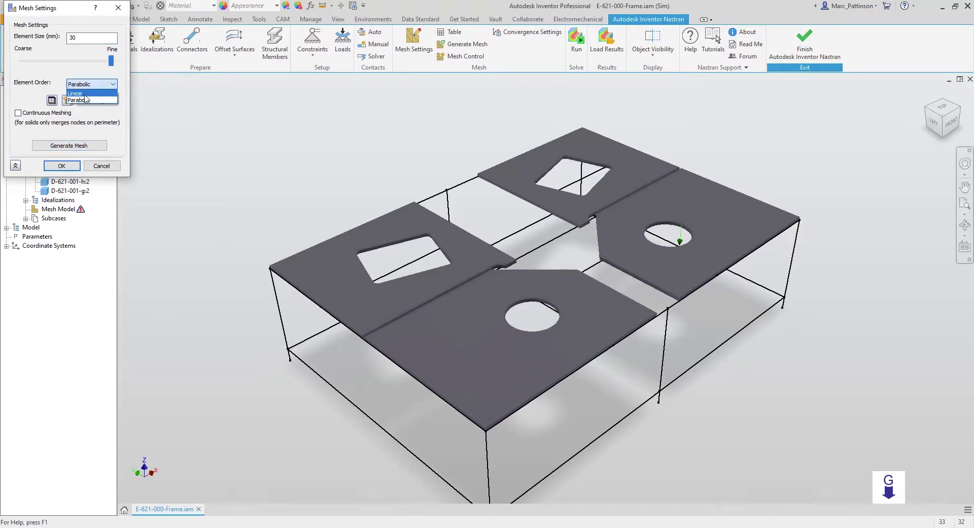
click(85, 100)
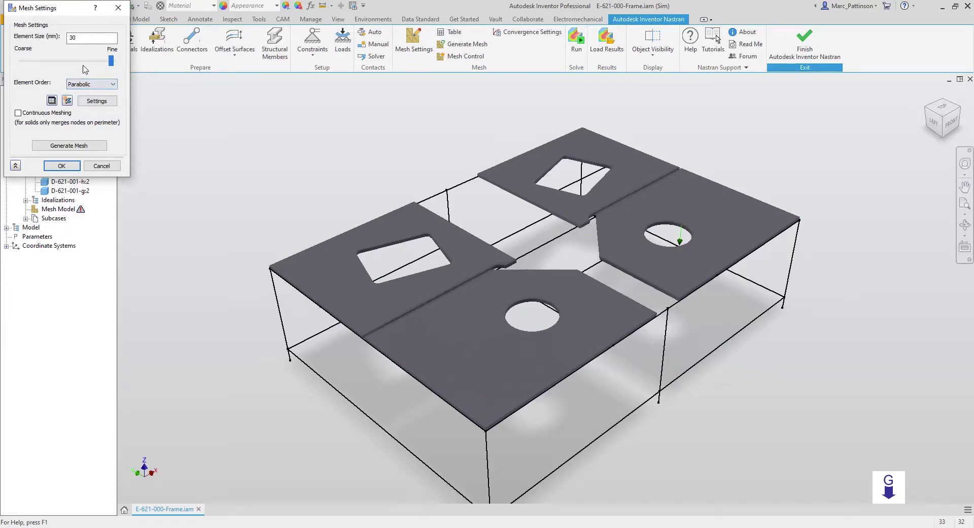
click(78, 146)
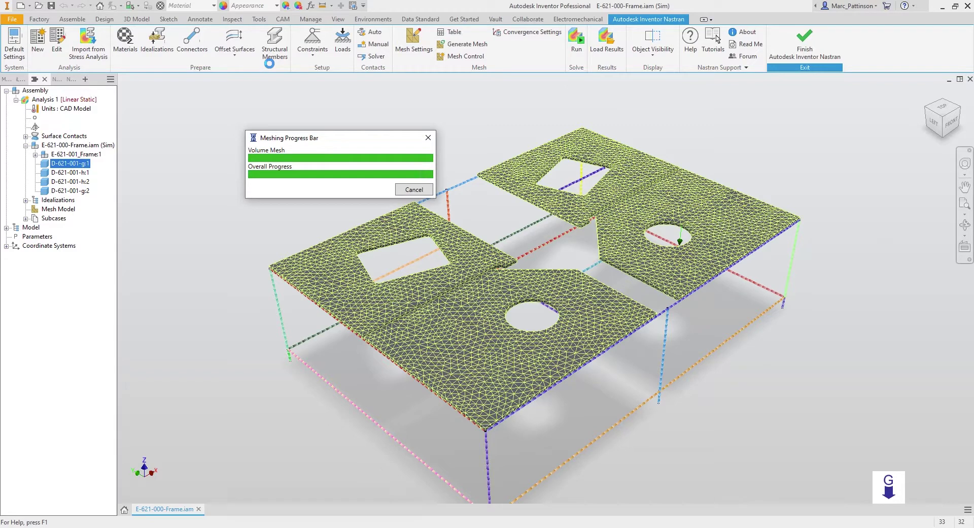
click(100, 166)
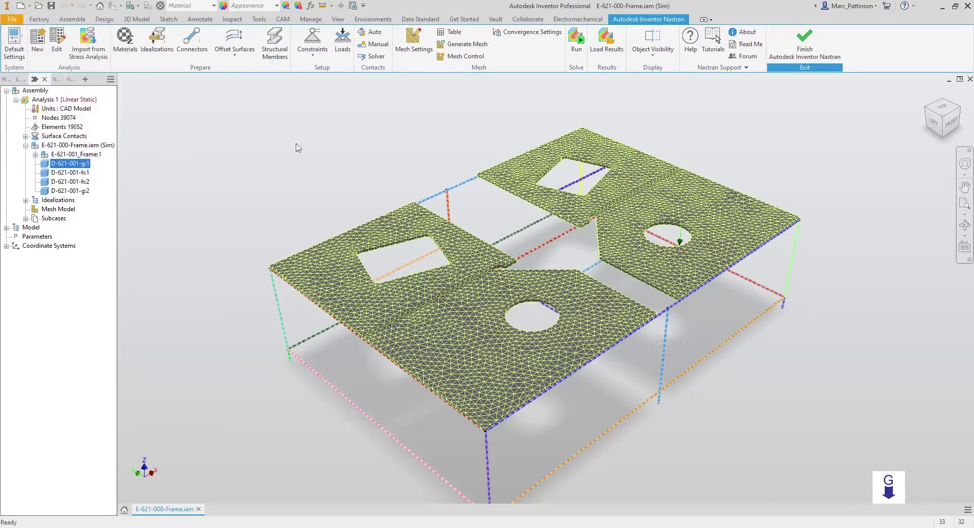
click(577, 38)
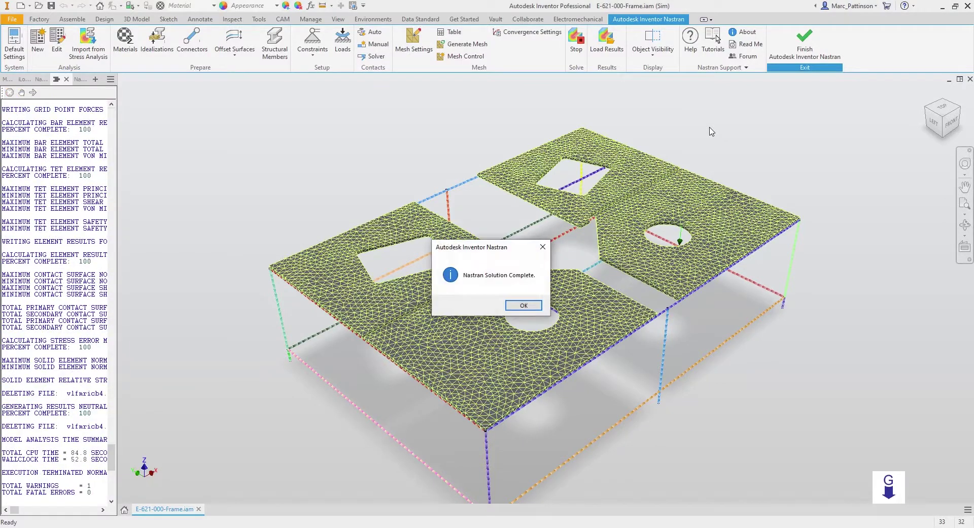
- Dismiss the Nastran Solution Complete message once the solve finishes
click(521, 307)
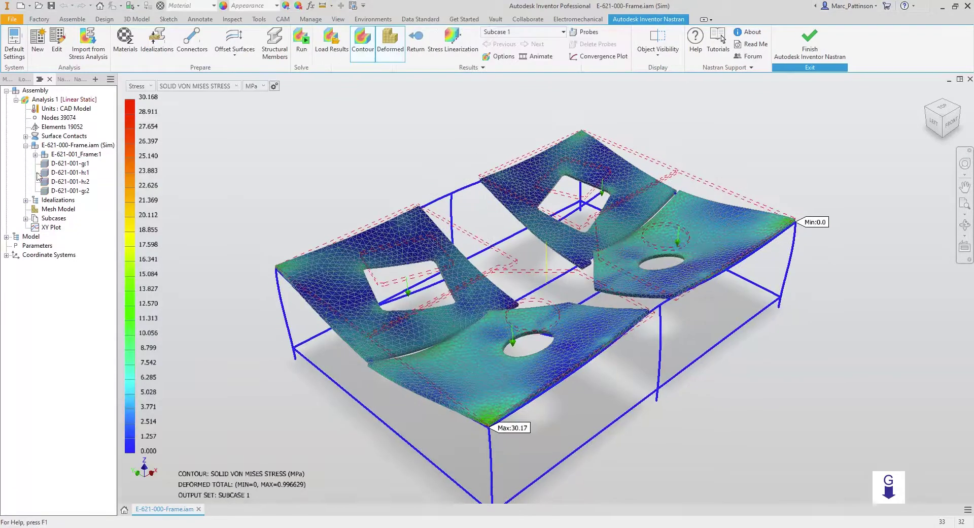
- Switch the results plot from von Mises stress to Displacement and animate the table's deformation
click(26, 219)
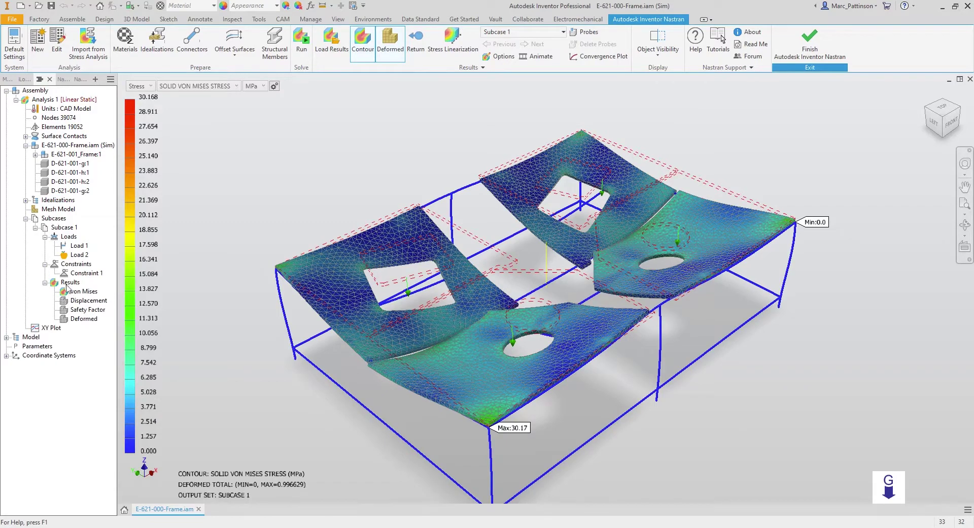
double_click(84, 300)
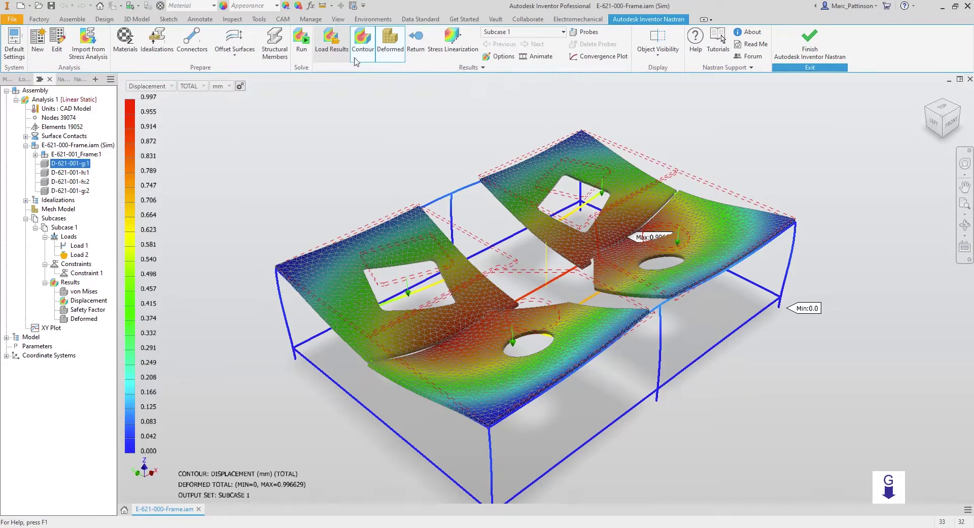
click(538, 56)
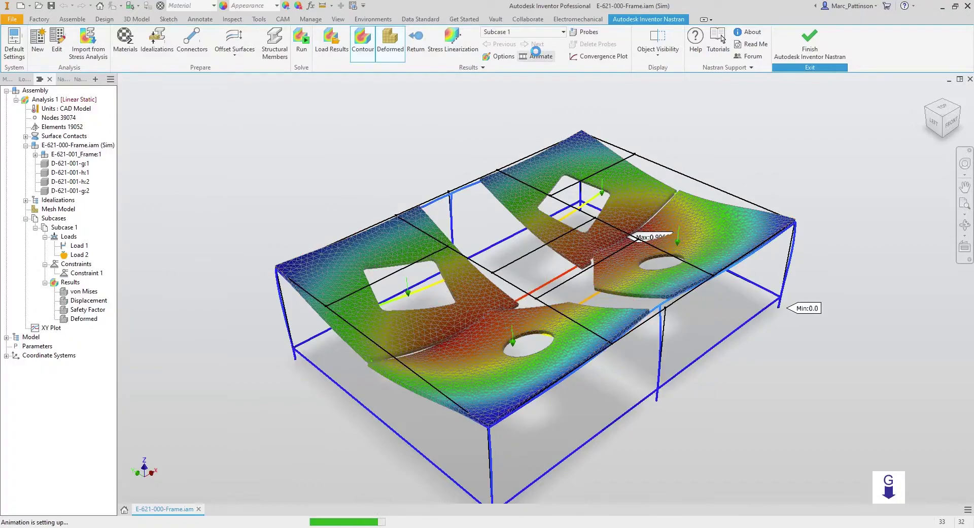